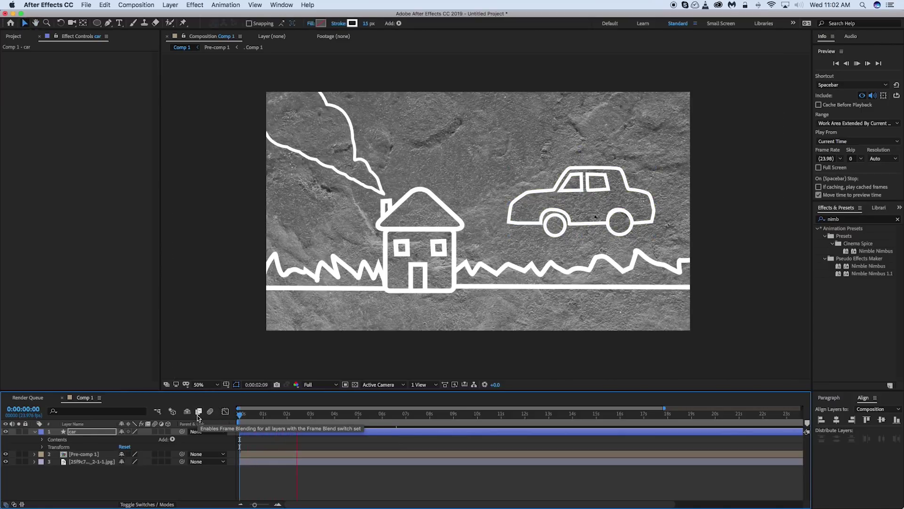
Stop the car animation preview at 0:00:04:00.
key("space")
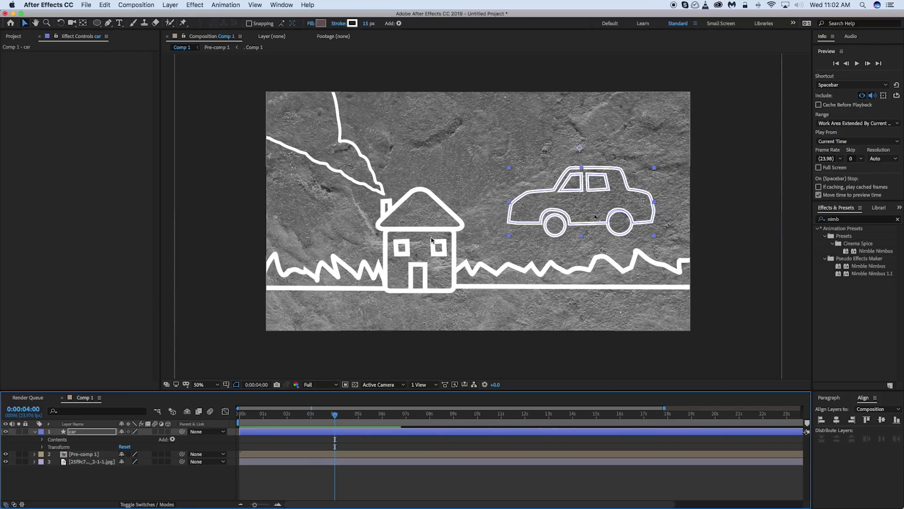
Move the car layer so it floats just right of the house's roof, with the view set to Fit.
left_click(87, 454)
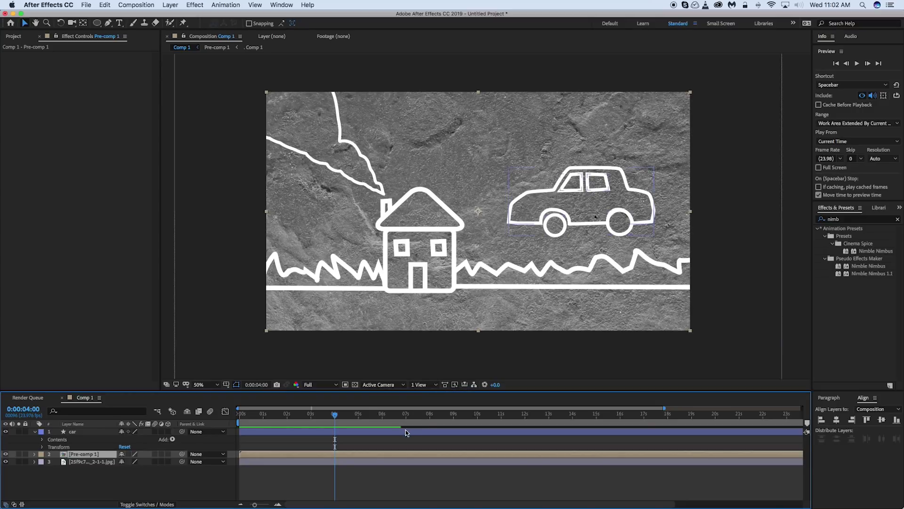
left_click(510, 211)
key("period")
left_click_drag(590, 245, 403, 324)
key("comma")
key("comma")
key("comma")
key("comma")
key("period")
key("period")
key("period")
key("period")
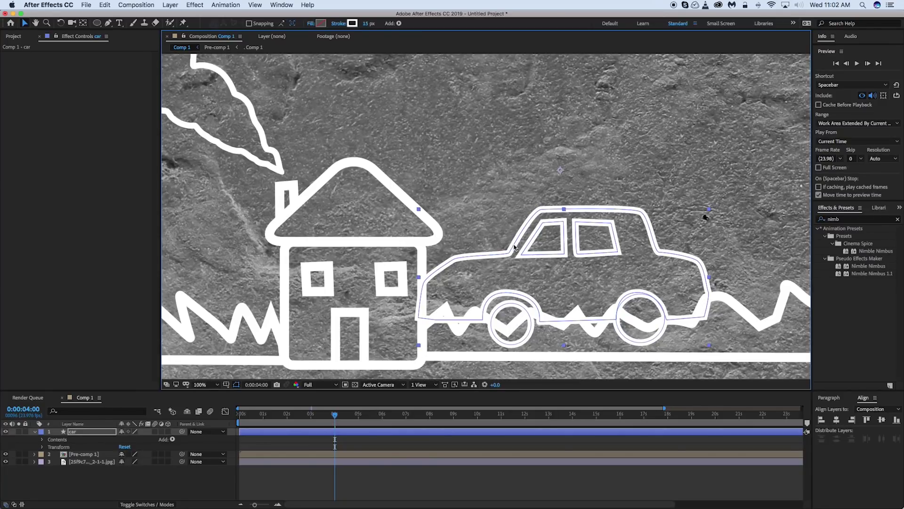
left_click(203, 385)
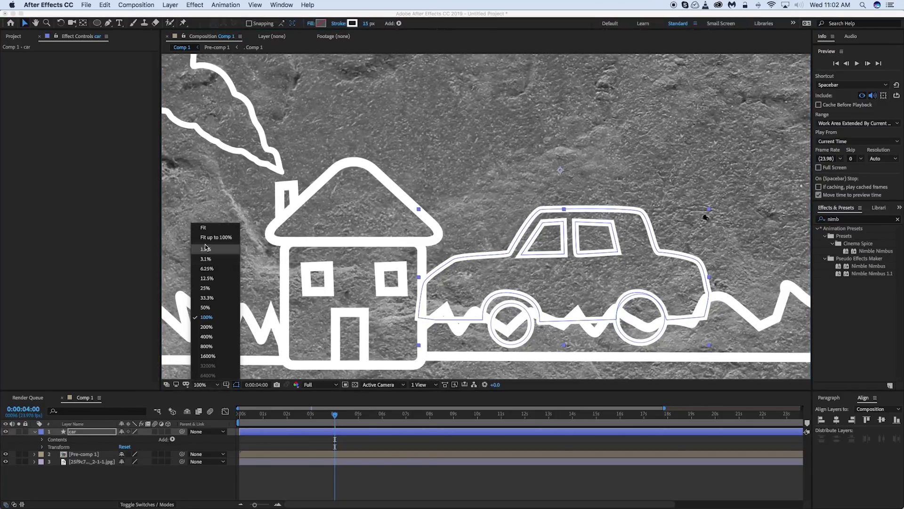
left_click(204, 228)
left_click_drag(569, 263, 596, 174)
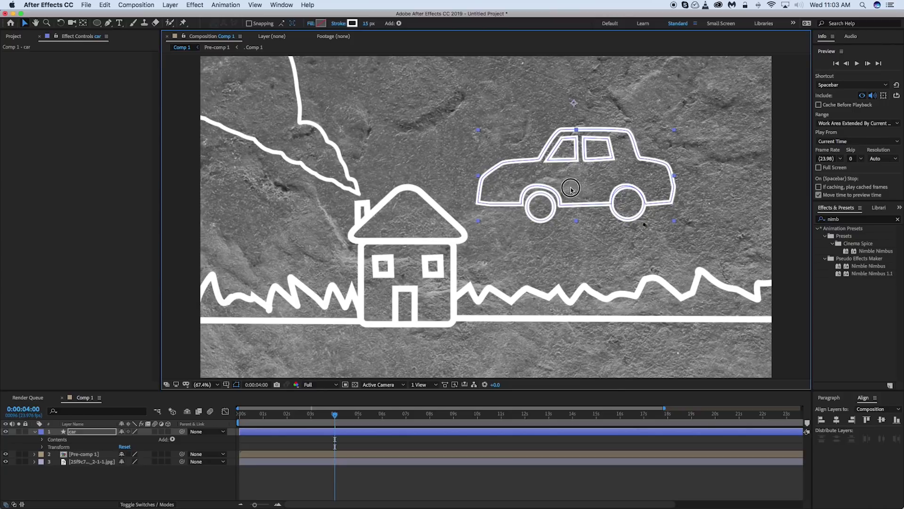
mouse_move(572, 188)
left_mouse_down()
mouse_move(424, 266)
mouse_move(386, 269)
mouse_move(433, 264)
mouse_move(441, 238)
mouse_move(491, 251)
mouse_move(551, 201)
mouse_move(575, 197)
left_mouse_up()
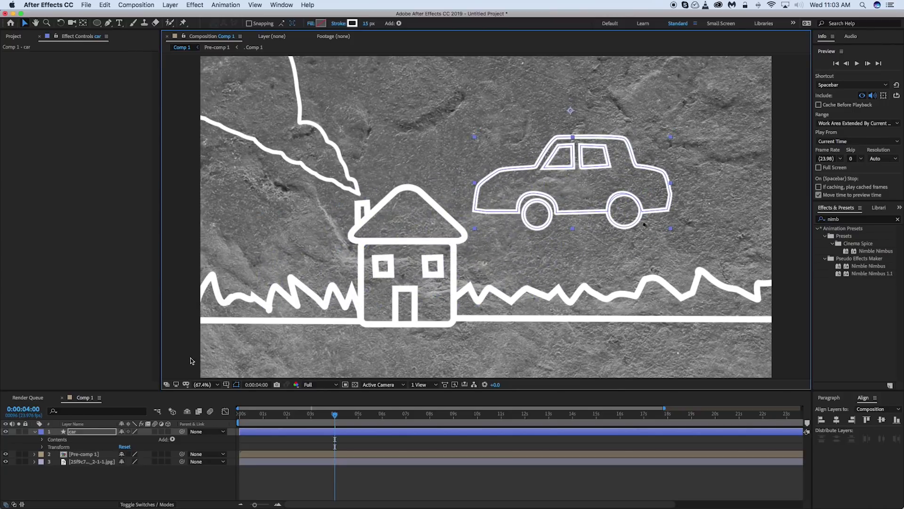
Select the car layer's tire and f tire groups and give them a solid red fill.
left_click(42, 440)
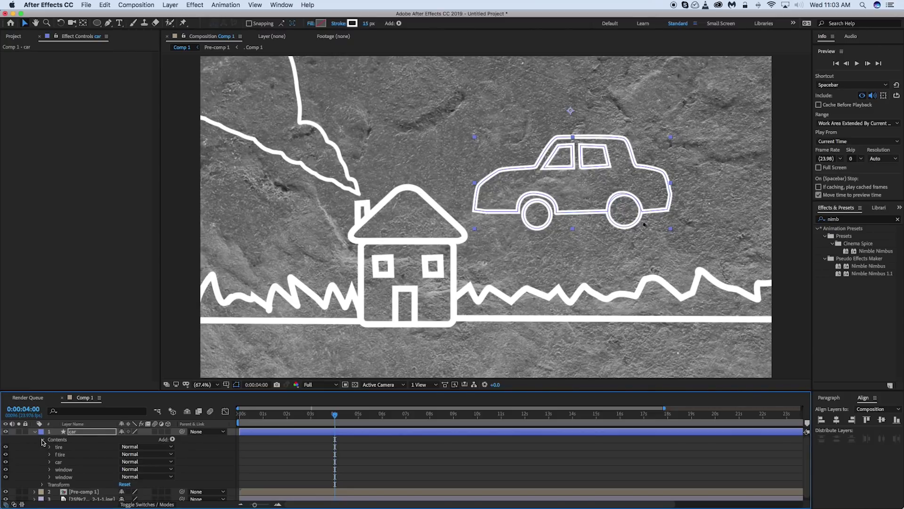
left_click(63, 462)
left_click(73, 470)
left_click(72, 477)
left_click(68, 447)
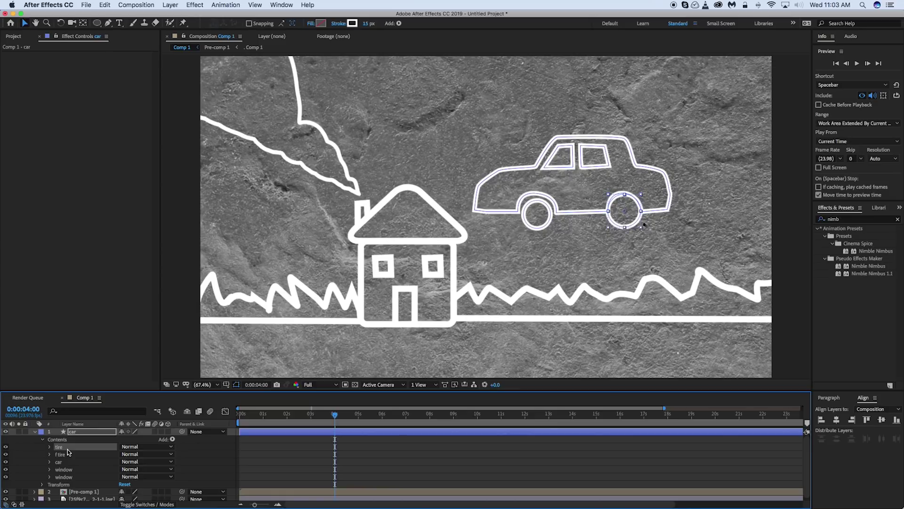
left_click(67, 453, "shift")
left_click(321, 24, "alt")
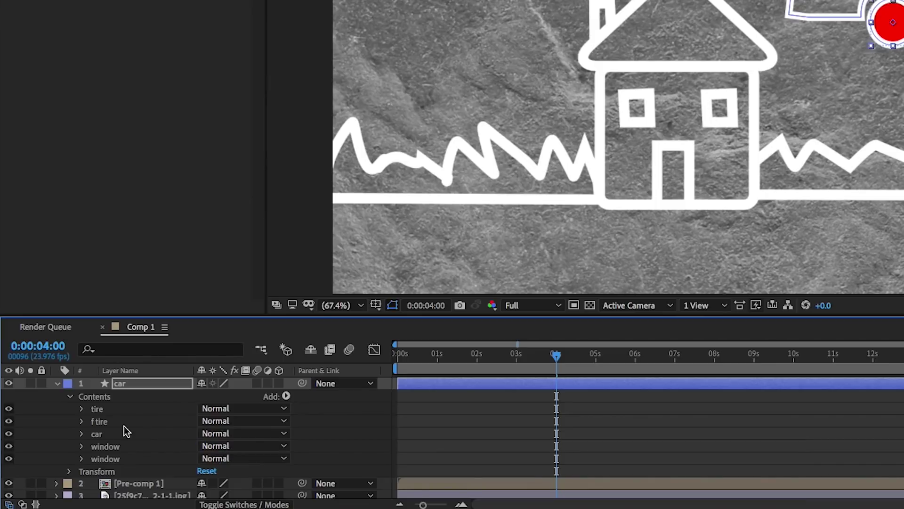
Add an empty group to the car layer's Contents named 'car body'.
left_click(70, 454)
left_click(71, 446)
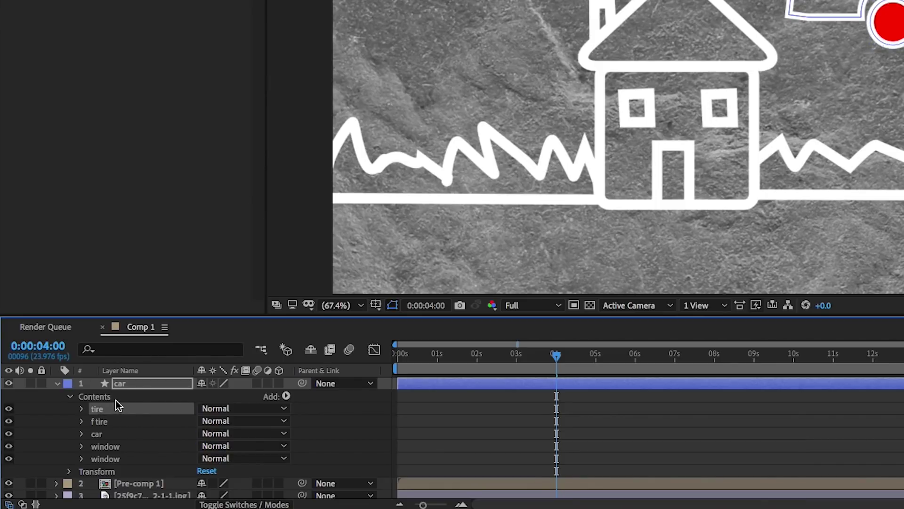
left_click(115, 400)
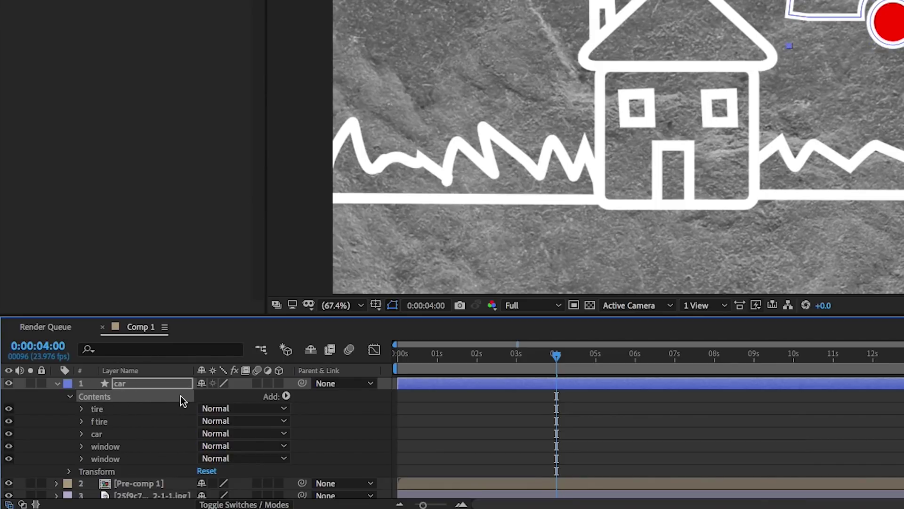
left_click(287, 397)
left_click(319, 217)
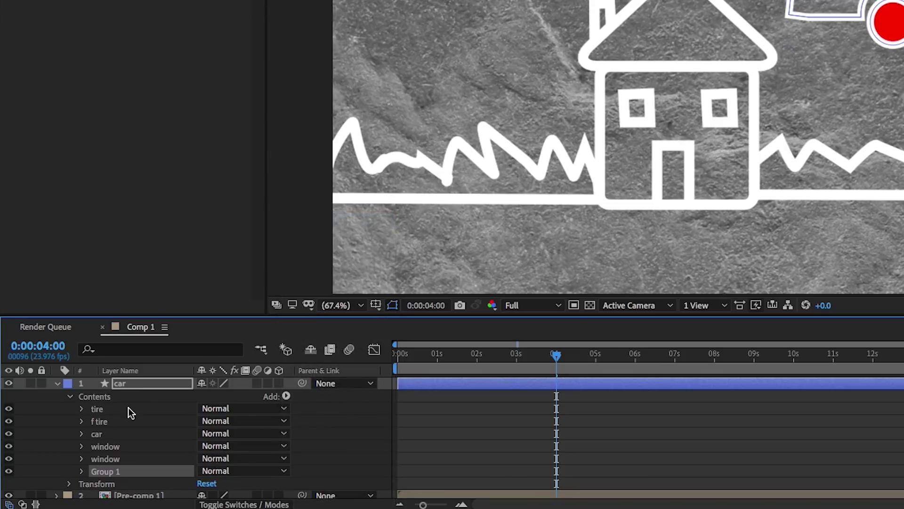
key("Return")
type("car body")
key("Return")
Move the car outline and both window groups into the car body group.
left_click(112, 457)
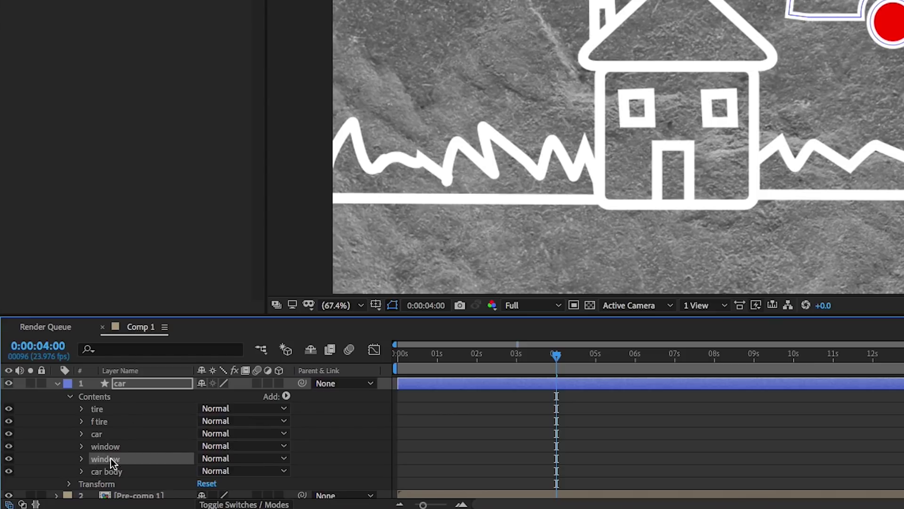
left_click(108, 444, "shift")
left_click(100, 434, "shift")
left_click_drag(101, 434, 111, 475)
left_click(81, 434)
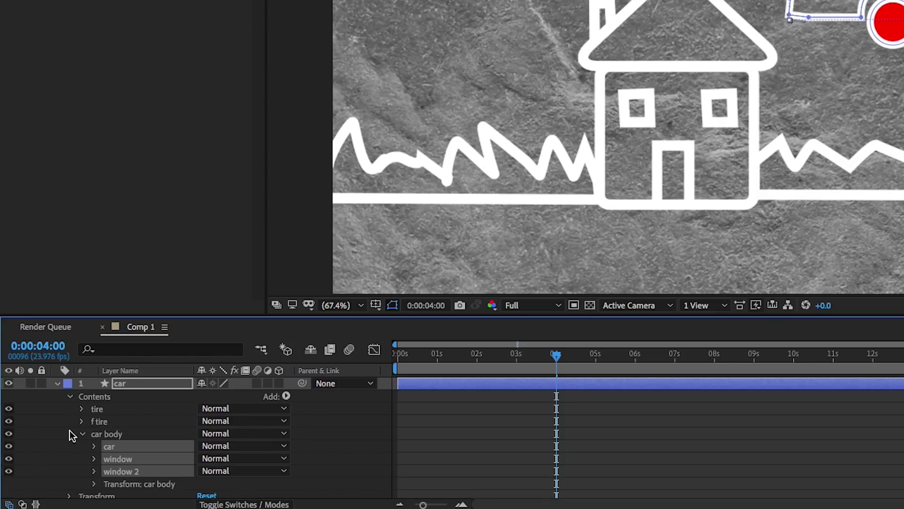
scroll(71, 430, "down", 1)
left_click(72, 431)
left_click(112, 422)
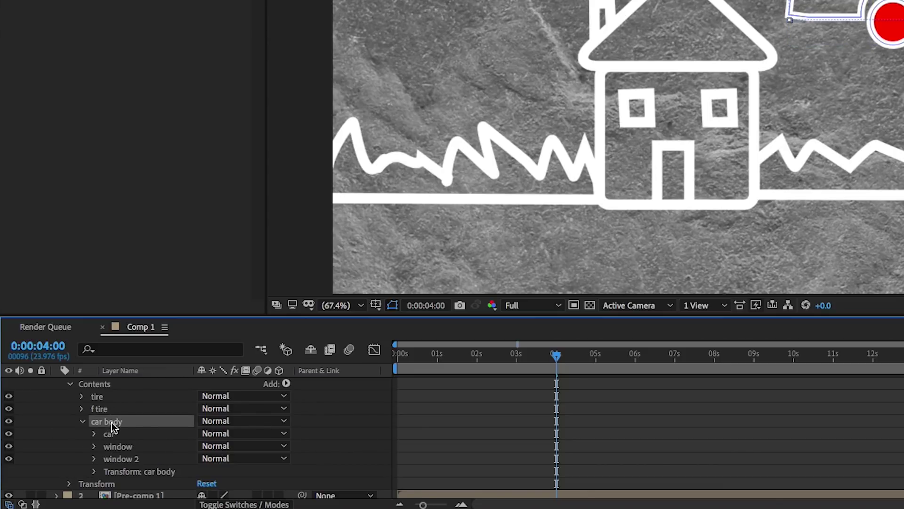
Add Merge Paths inside car body with its mode set to Subtract.
left_click(287, 384)
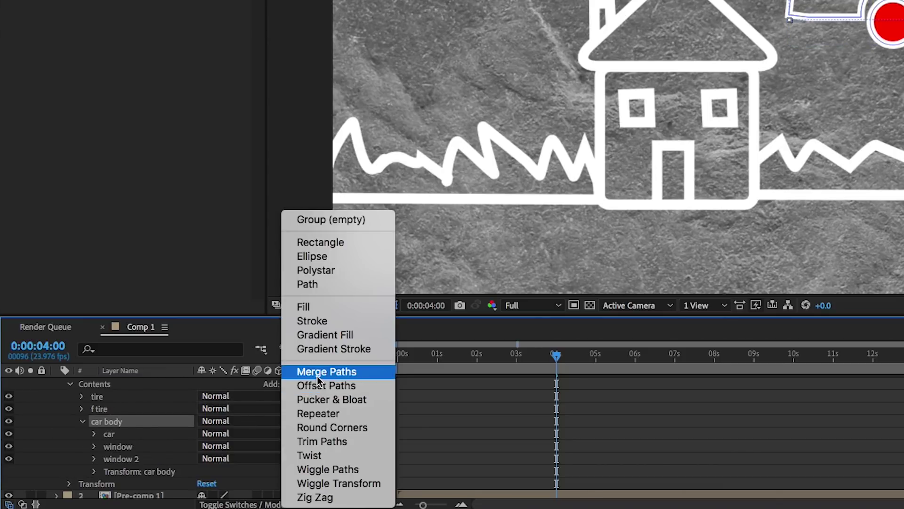
left_click(302, 371)
scroll(50, 428, "down", 2)
left_click(94, 446)
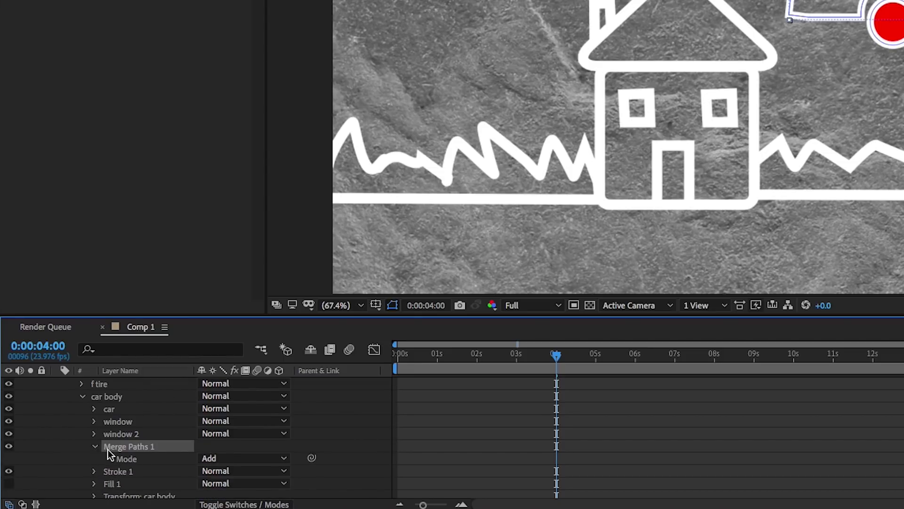
left_click(231, 465)
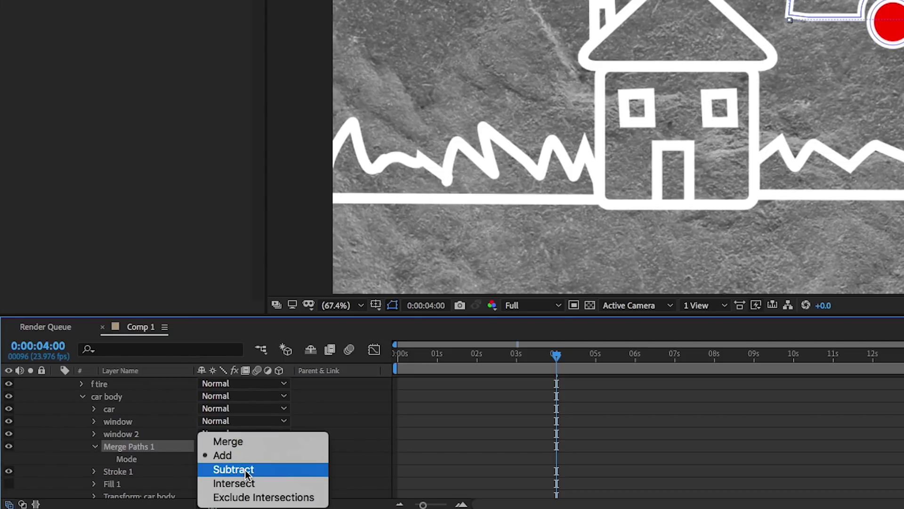
left_click(236, 469)
Set car body's Fill 1 colour to the wheel's red and turn the fill on.
scroll(102, 440, "down", 3)
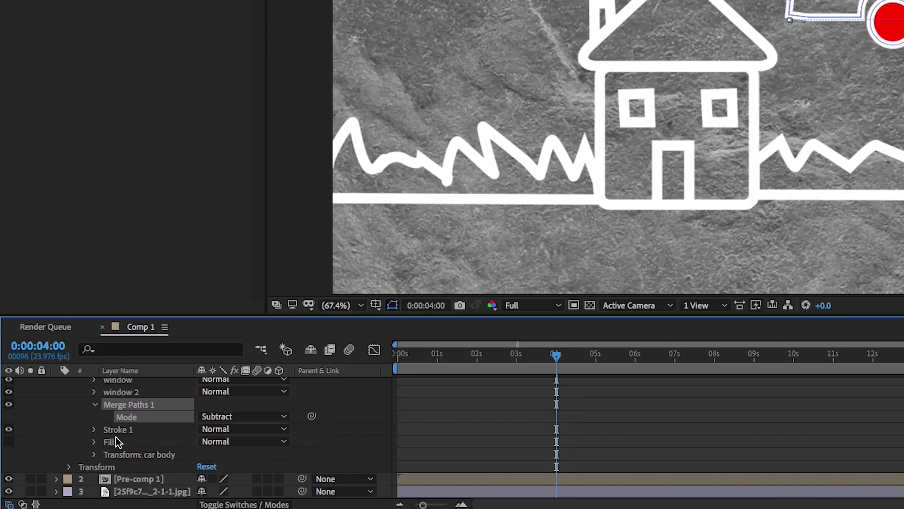
left_click(117, 442)
left_click(97, 442)
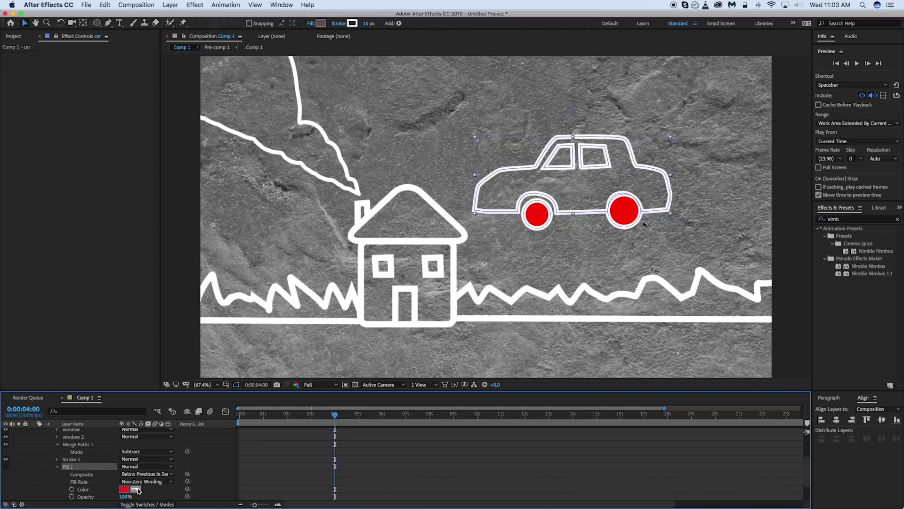
left_click(225, 479)
left_click(539, 207)
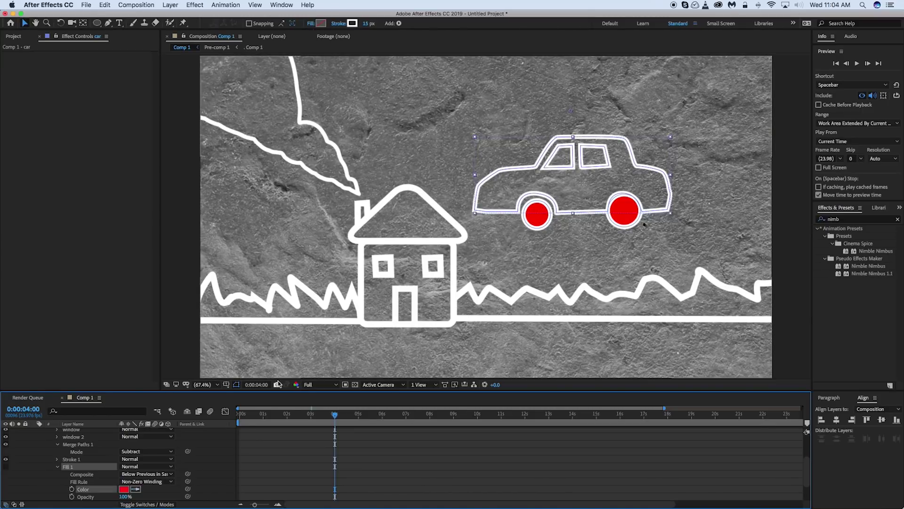
left_click(5, 466)
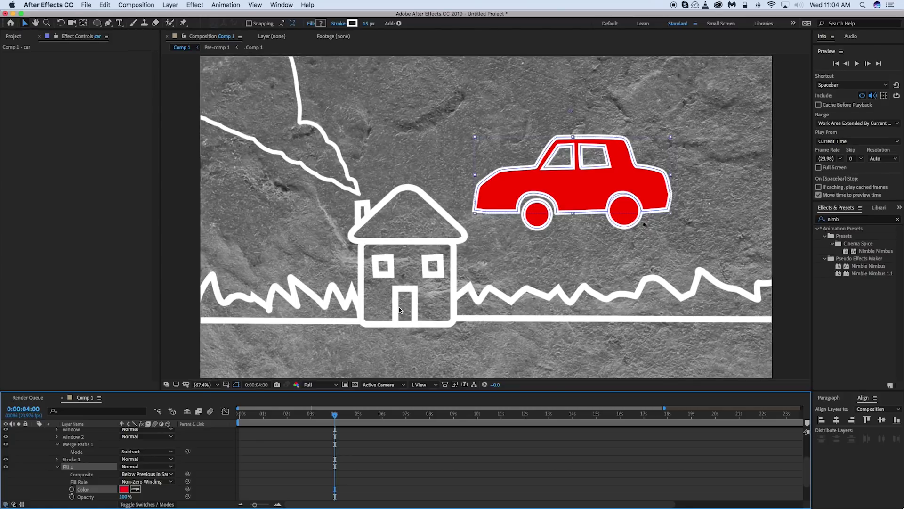
scroll(92, 468, "up", 1)
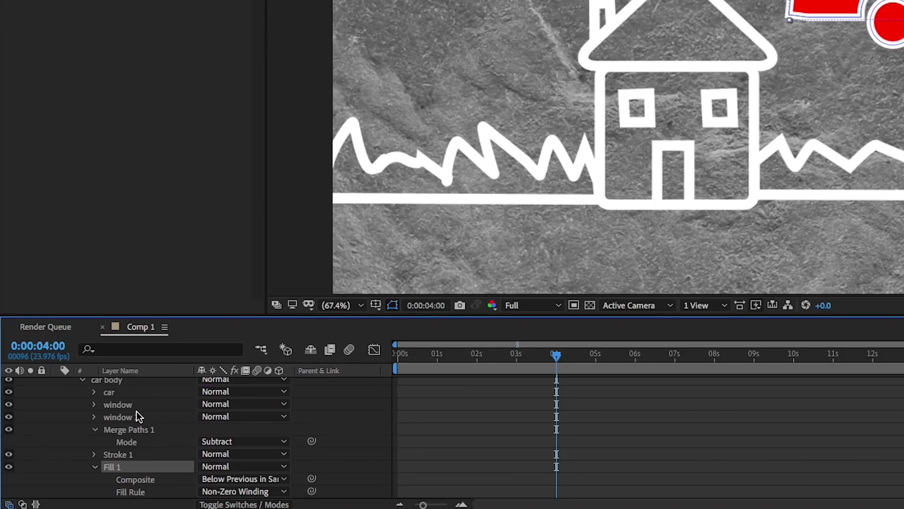
scroll(138, 416, "up", 1)
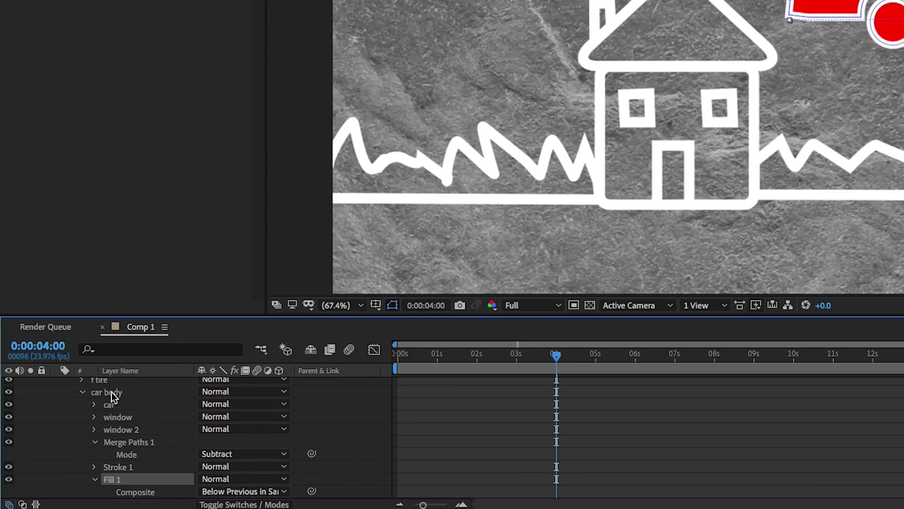
left_click(117, 405)
left_click(125, 418)
left_click(125, 430)
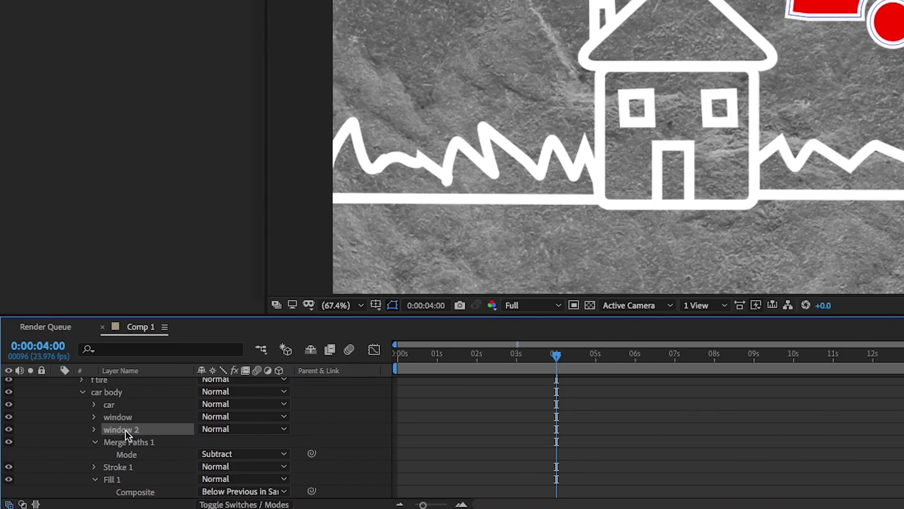
left_click(132, 444)
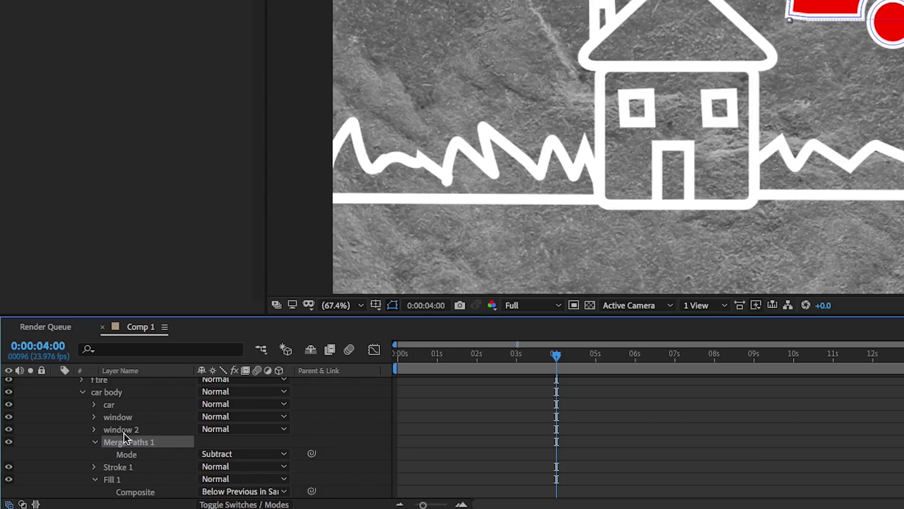
left_click_drag(113, 405, 120, 438)
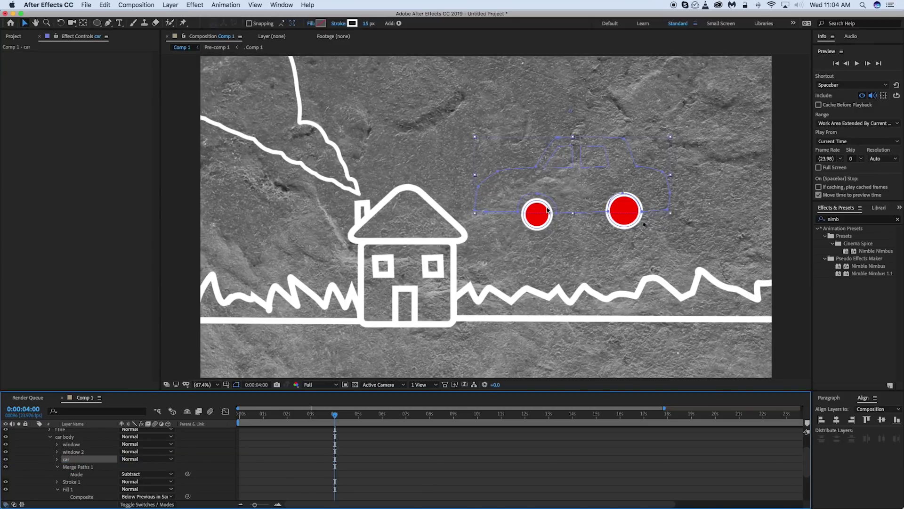
key("super+z")
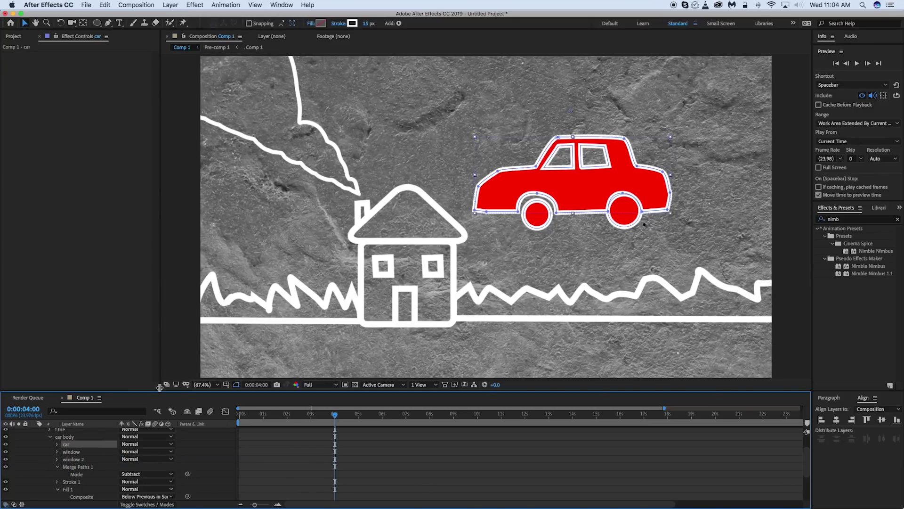
left_click(77, 452)
left_click(76, 459)
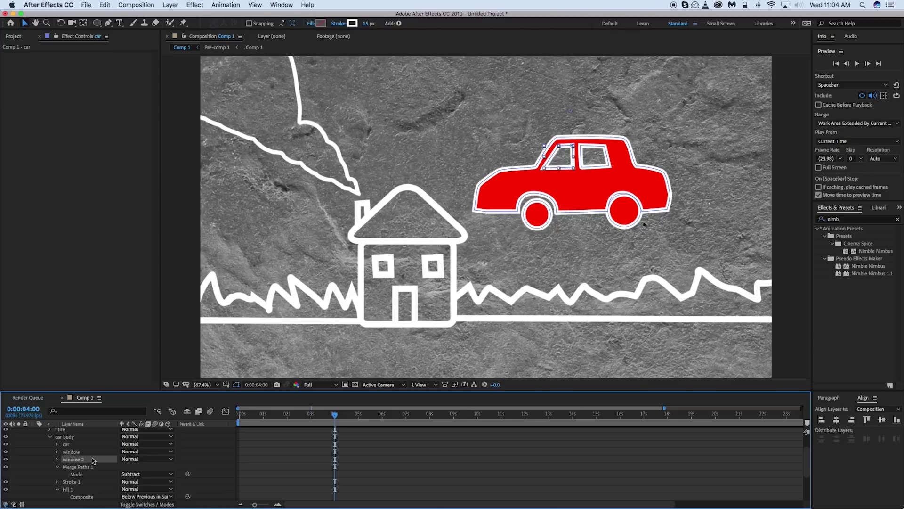
left_click(58, 490)
scroll(95, 474, "up", 2)
left_click(50, 462)
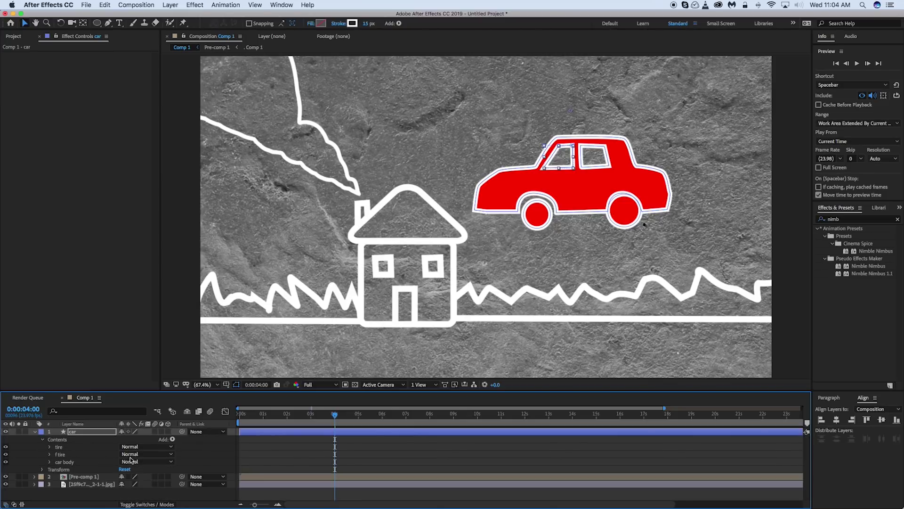
left_click(304, 446)
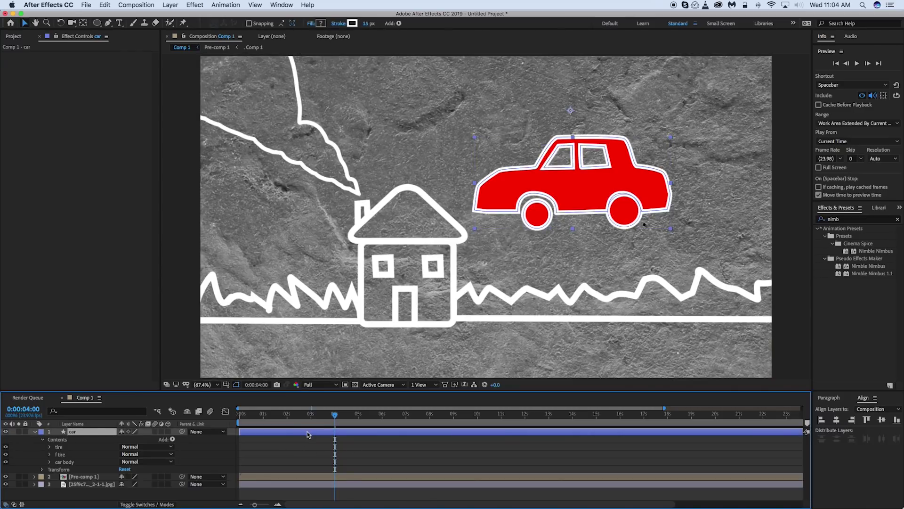
Apply Keylight (1.2) to the car layer with the car's red sampled as Screen Colour.
left_click(202, 5)
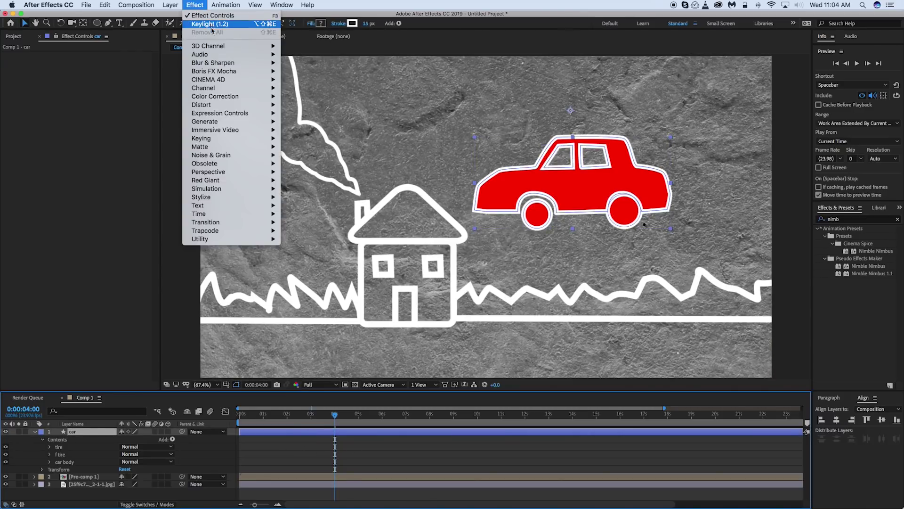
mouse_move(215, 142)
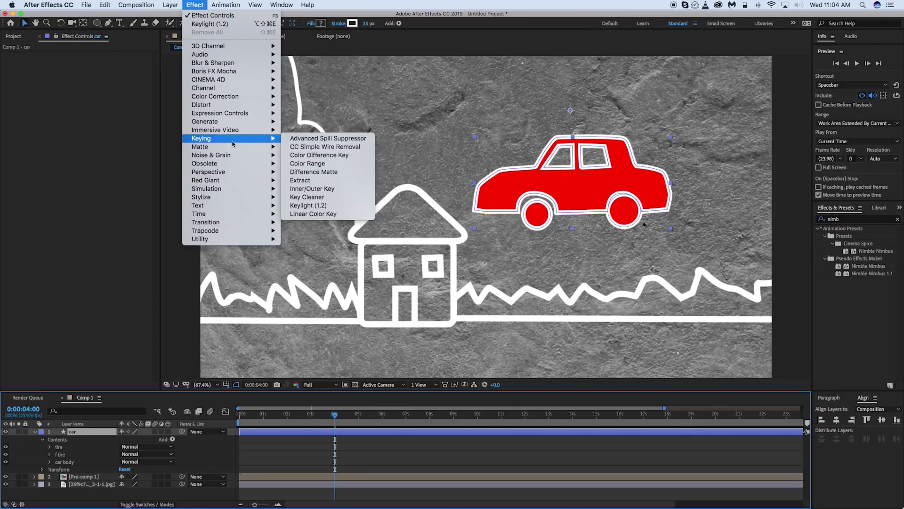
left_click(304, 204)
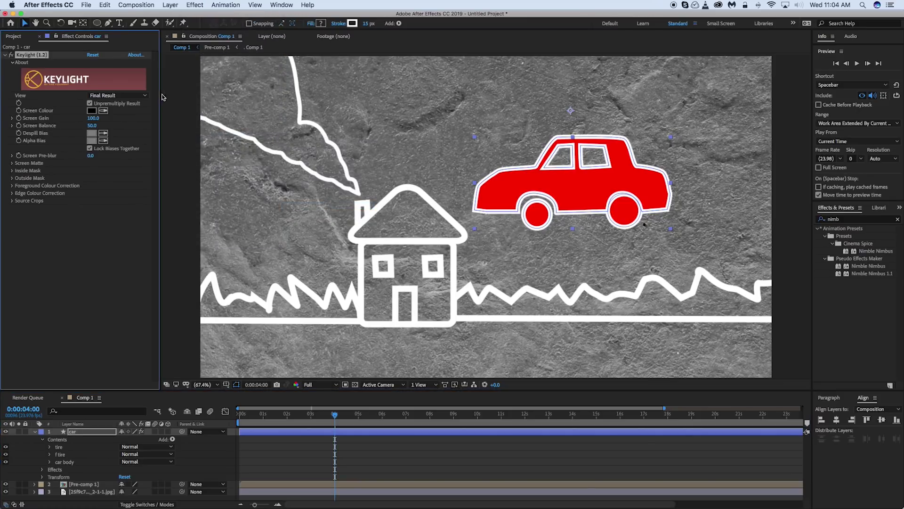
left_click(103, 111)
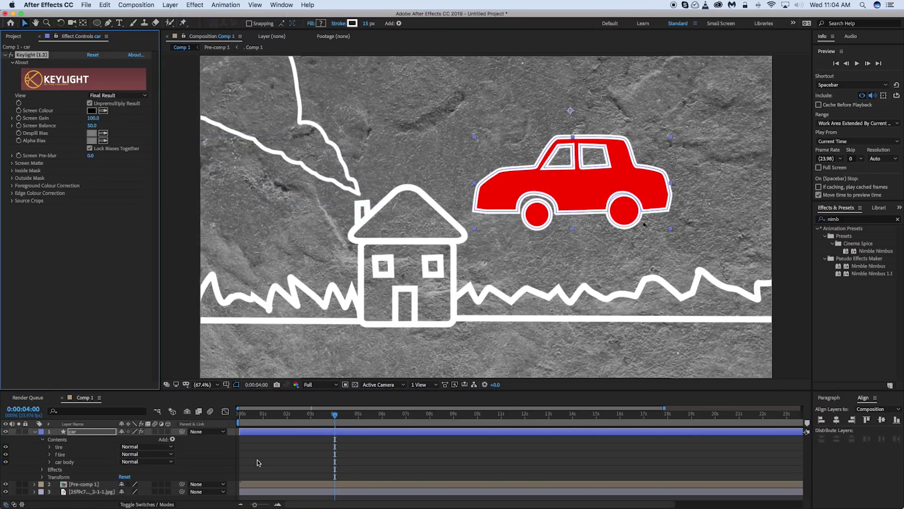
left_click(103, 110)
left_click(522, 186)
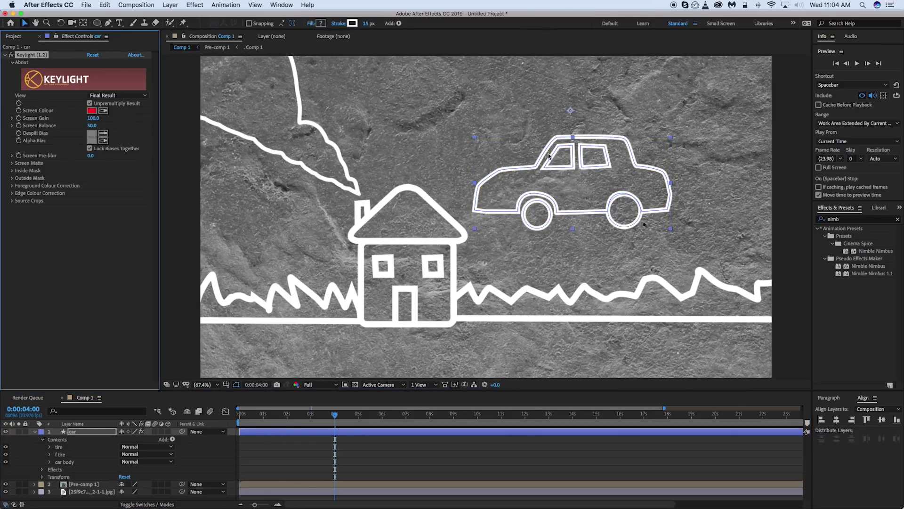
left_click(270, 454)
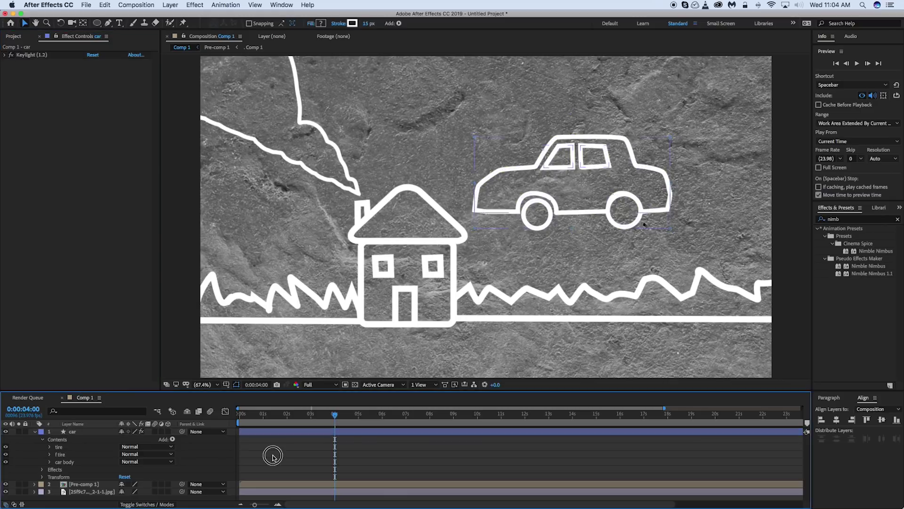
left_click(36, 432)
left_click(301, 439)
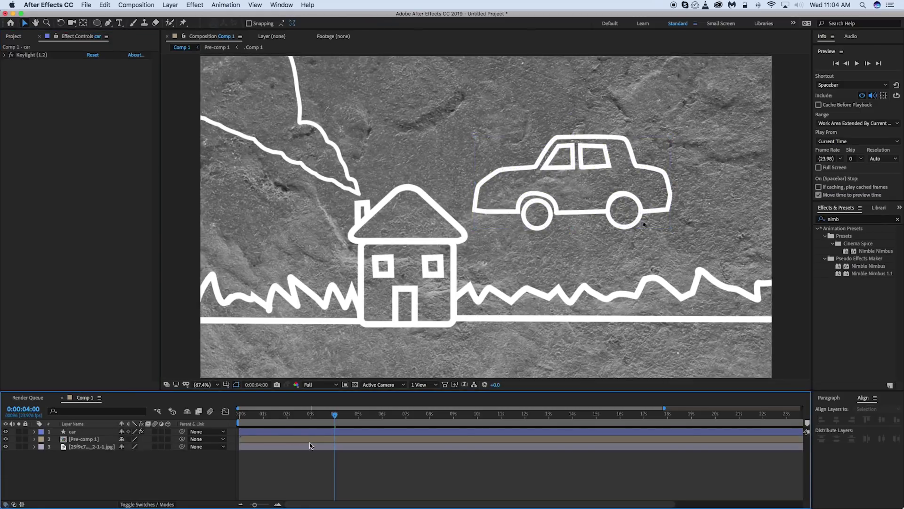
Apply Set Matte to Pre-comp 1, taking the matte from layer 1. car with Invert Matte on.
left_click(194, 5)
mouse_move(219, 91)
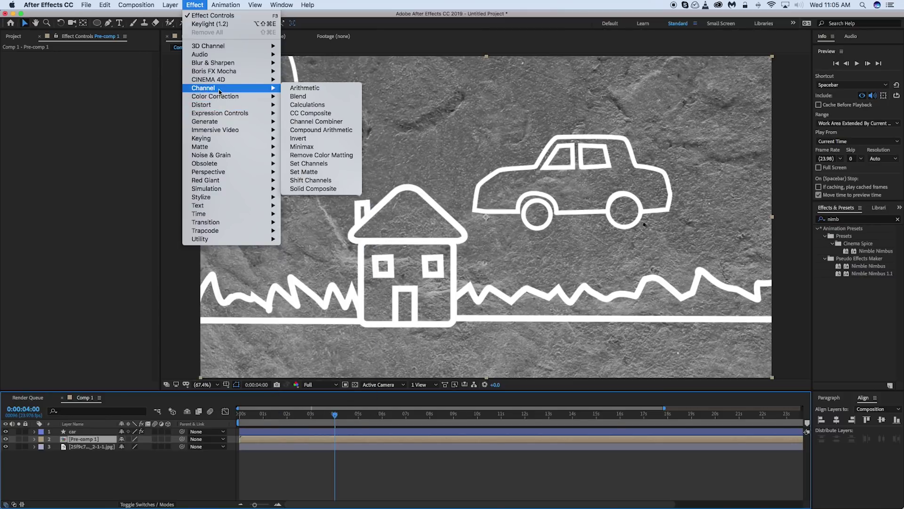
left_click(327, 177)
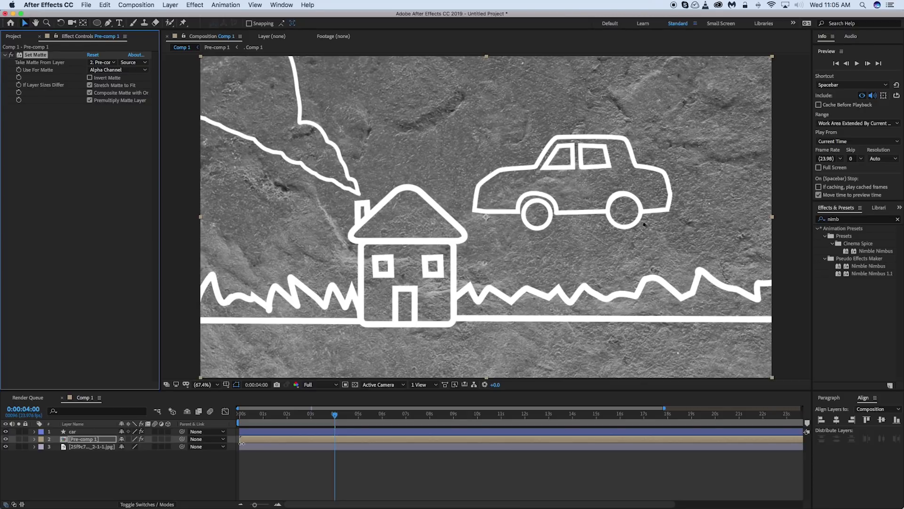
left_click(102, 62)
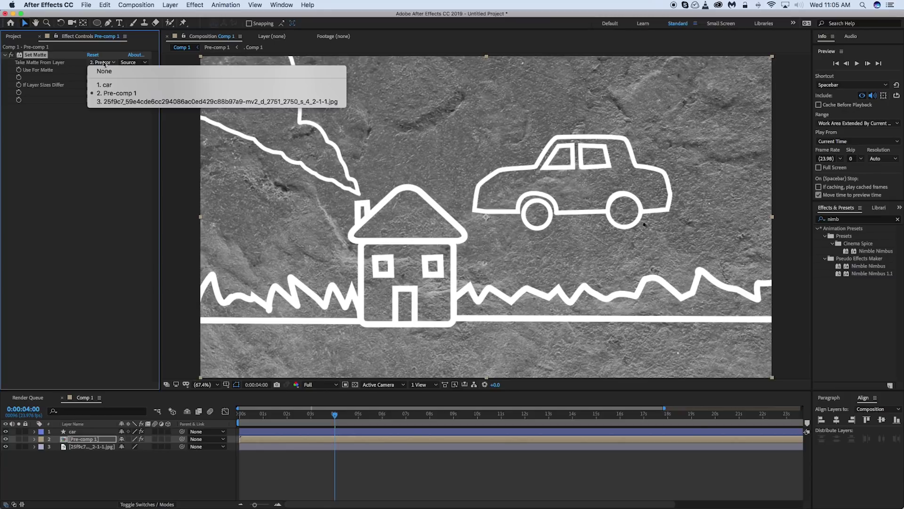
left_click(107, 85)
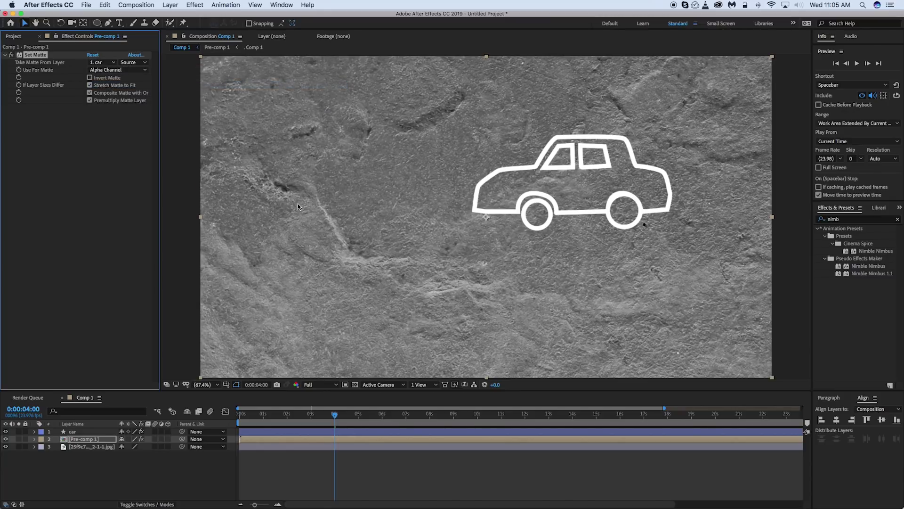
left_click(89, 77)
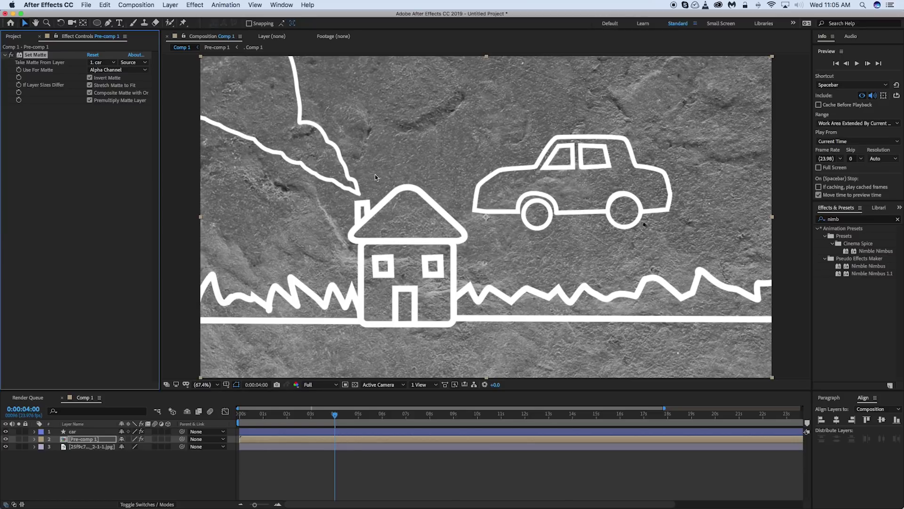
Switch Set Matte's source to Effects & Masks.
left_click(130, 63)
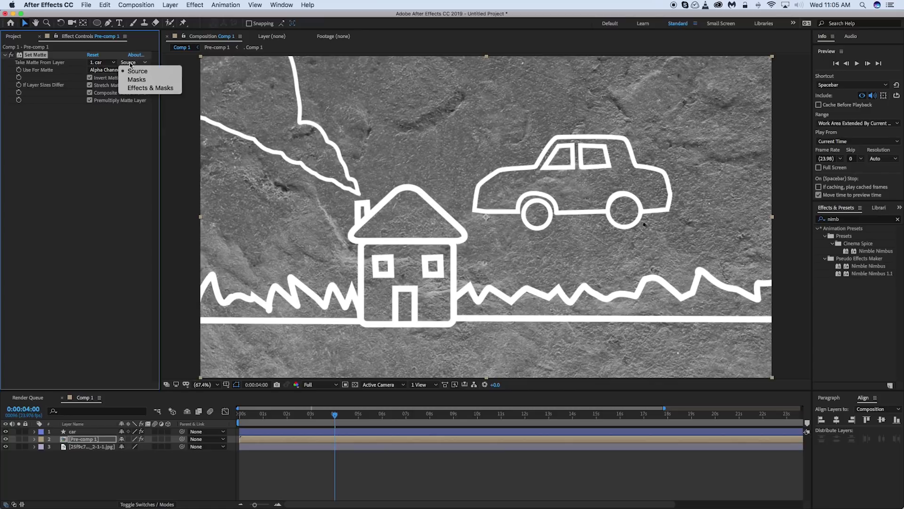
left_click(31, 66)
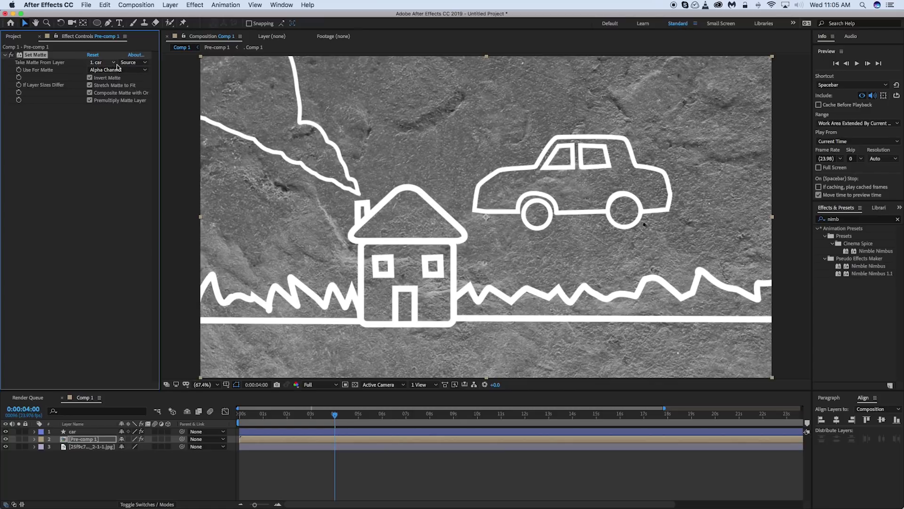
left_click(135, 64)
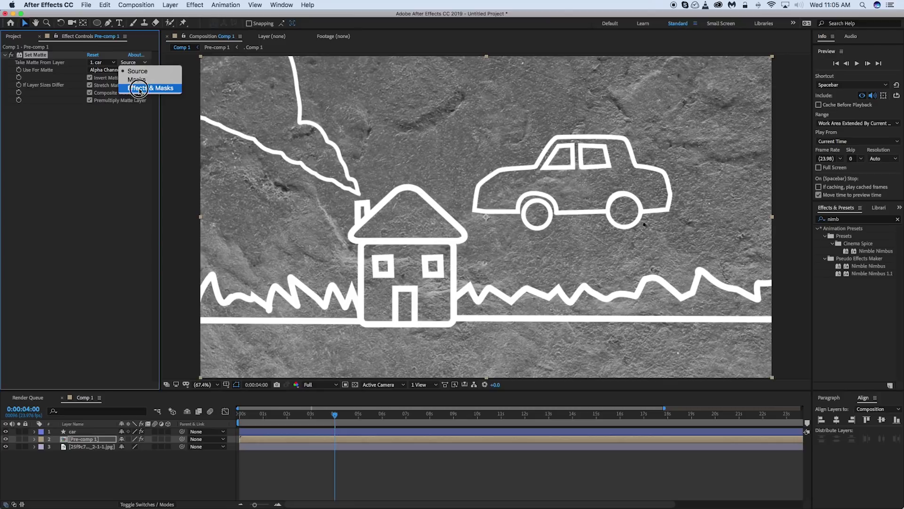
left_click(140, 88)
Move the car down onto the ground in front of the house and zoom out to 50%.
left_click(576, 237)
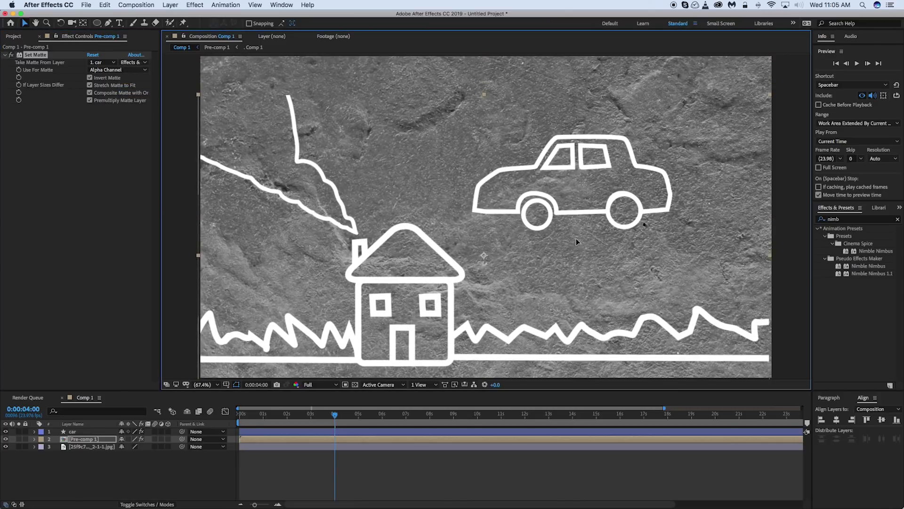
left_click(583, 153)
left_click_drag(583, 153, 512, 308)
key("comma")
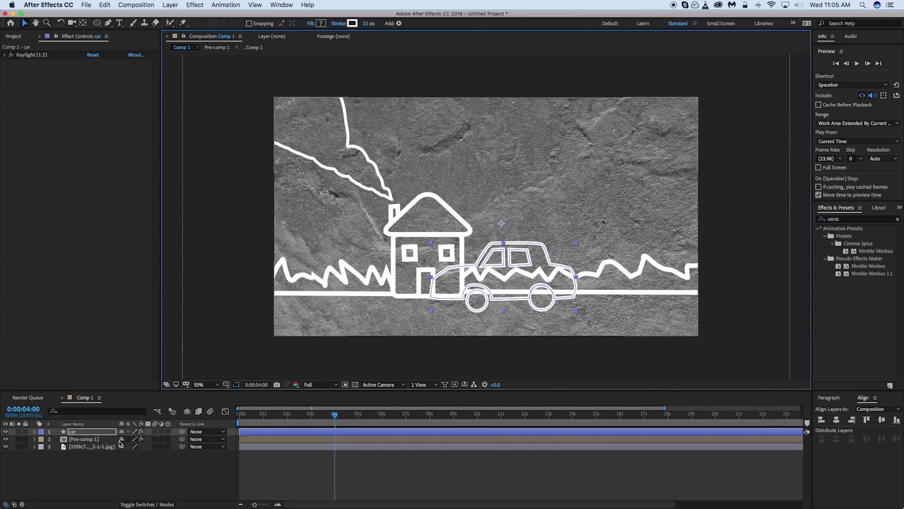
Set the matte source back to Source, then toggle the car's Keylight off and on to compare.
left_click(96, 439)
left_click(133, 62)
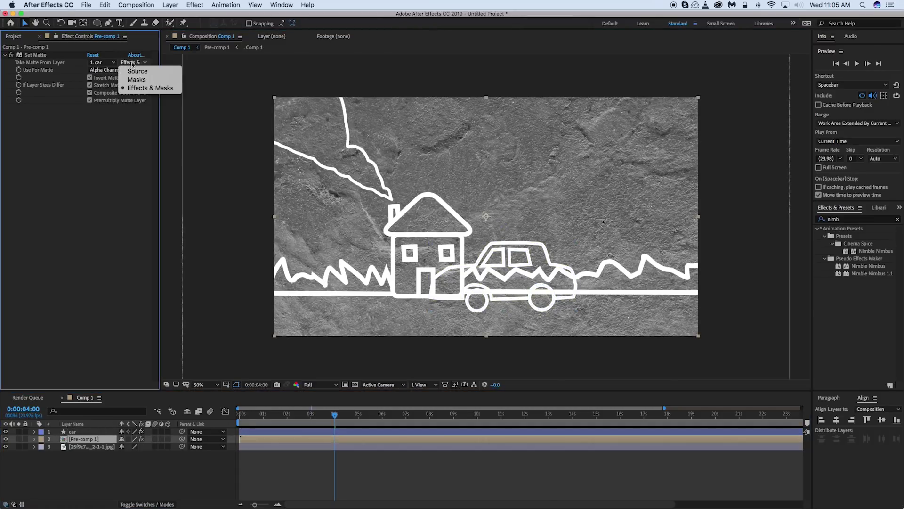
left_click(136, 73)
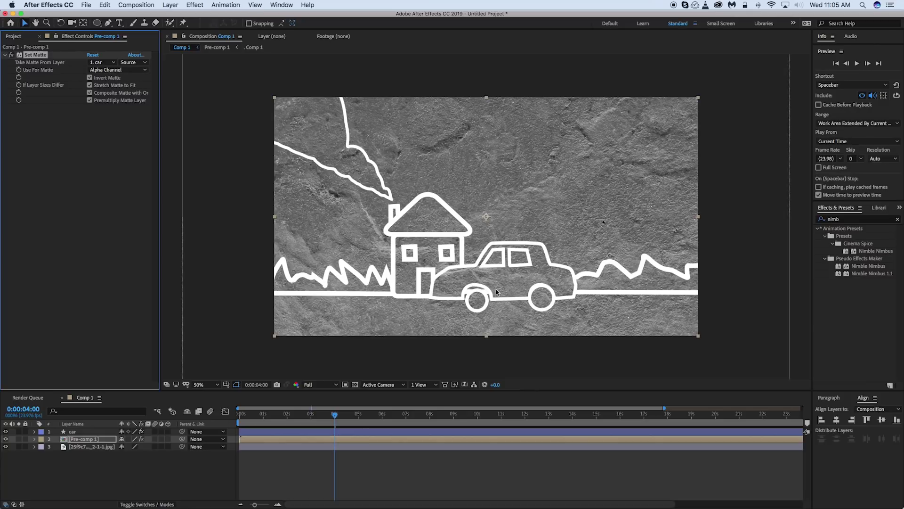
left_click(82, 431)
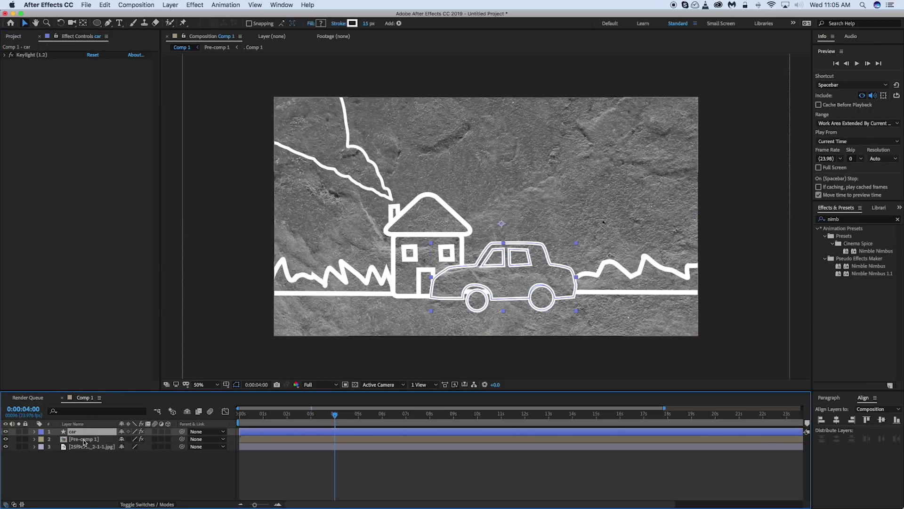
left_click(11, 55)
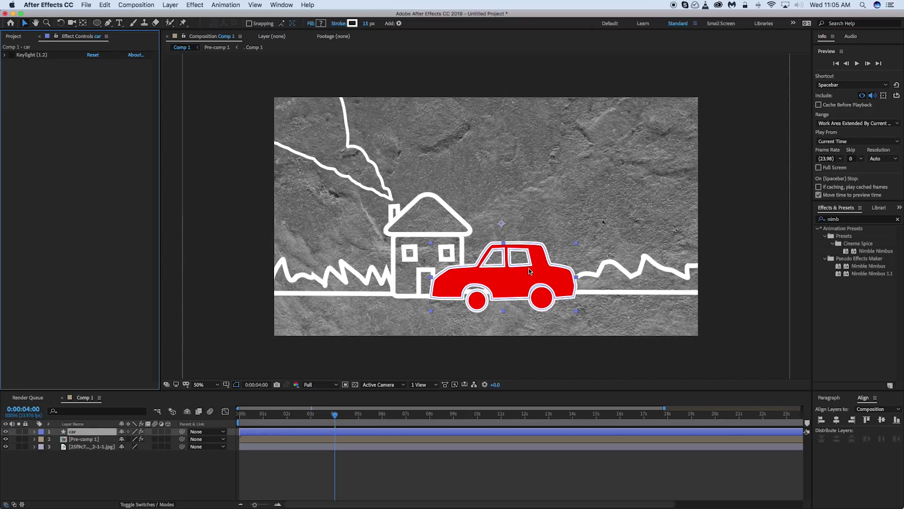
left_click(11, 56)
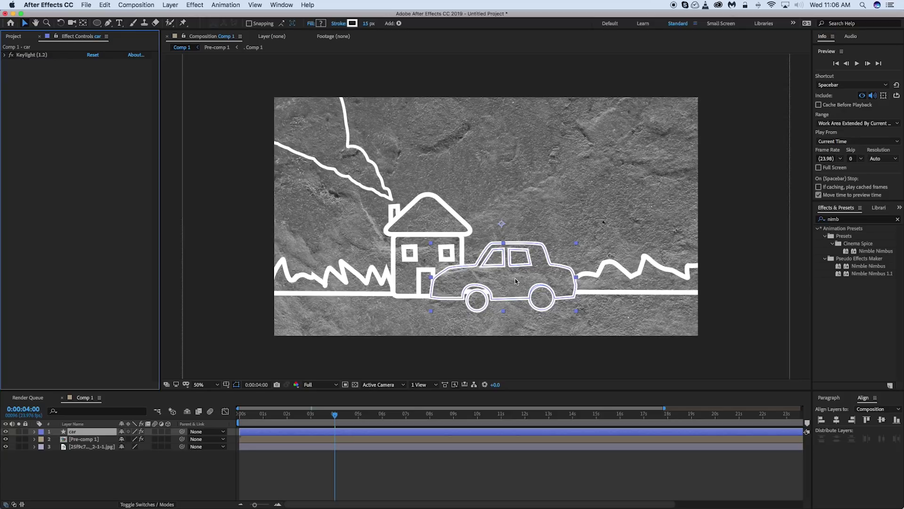
At 0:00, place the car just past the right edge of the frame and show its Position property.
left_click_drag(515, 281, 808, 280)
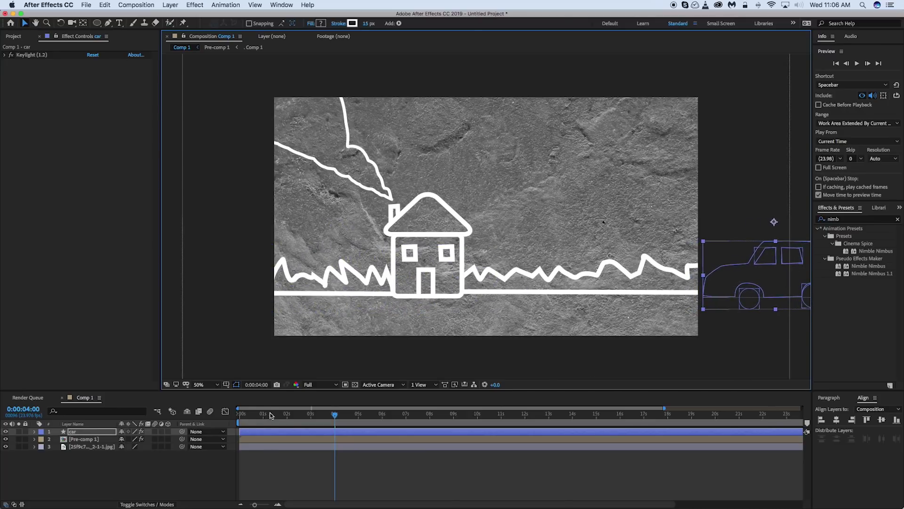
left_click_drag(270, 414, 241, 414)
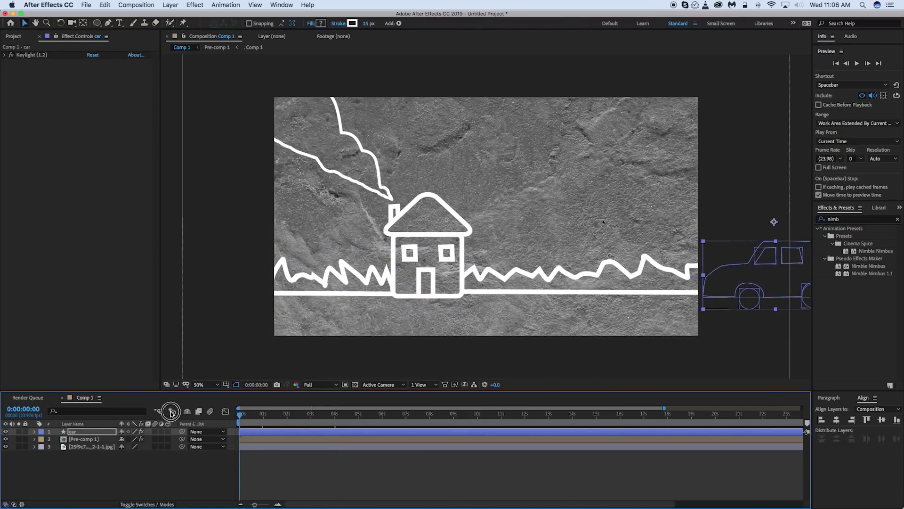
left_click(51, 434)
key("p")
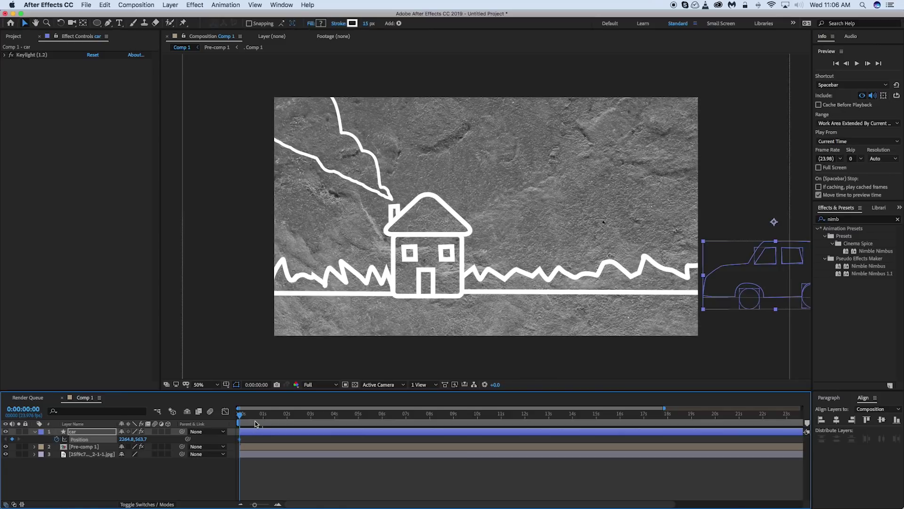
At about three seconds, keyframe the car past the left edge, then preview the drive from the start.
key("space")
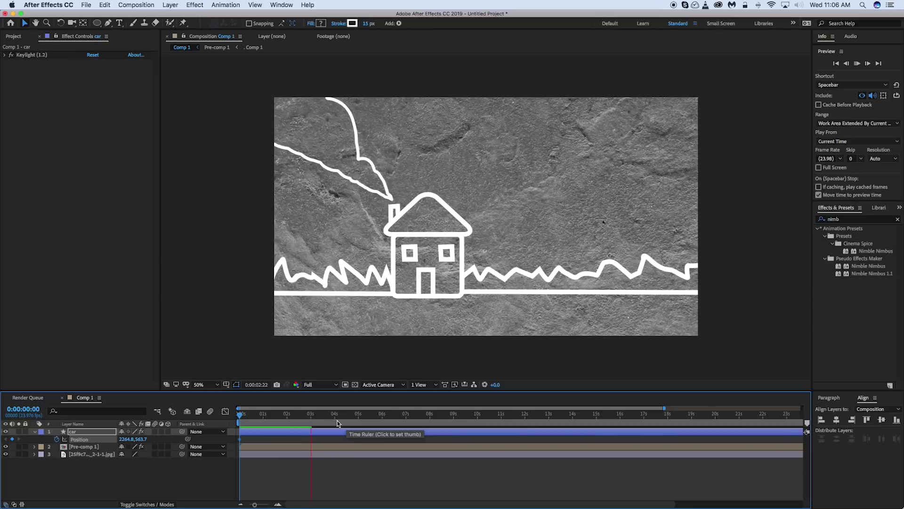
key("space")
left_click_drag(756, 278, 160, 269)
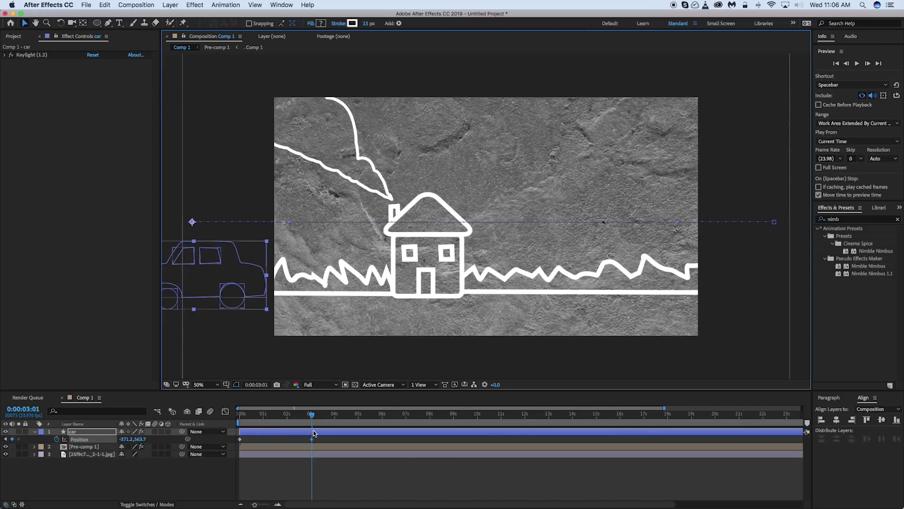
mouse_move(664, 408)
left_mouse_down()
mouse_move(802, 408)
mouse_move(800, 422)
mouse_move(322, 421)
left_mouse_up()
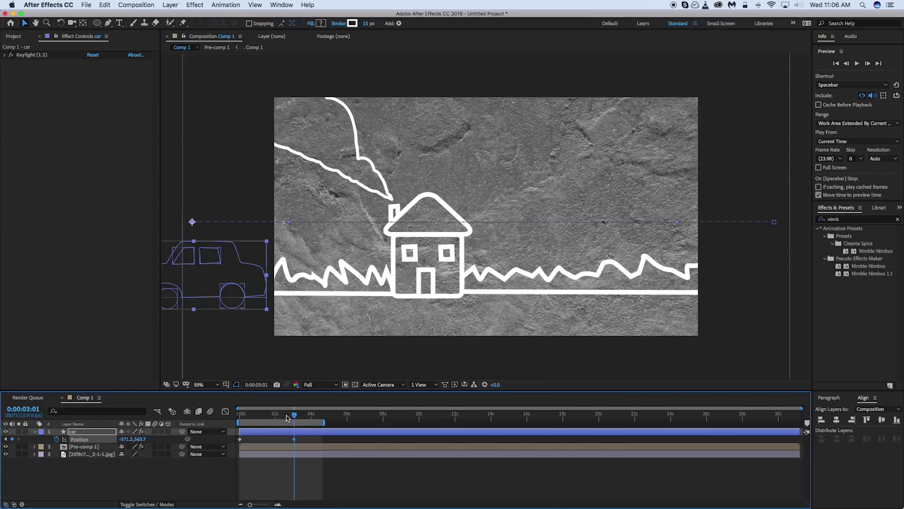
key("Home")
key("space")
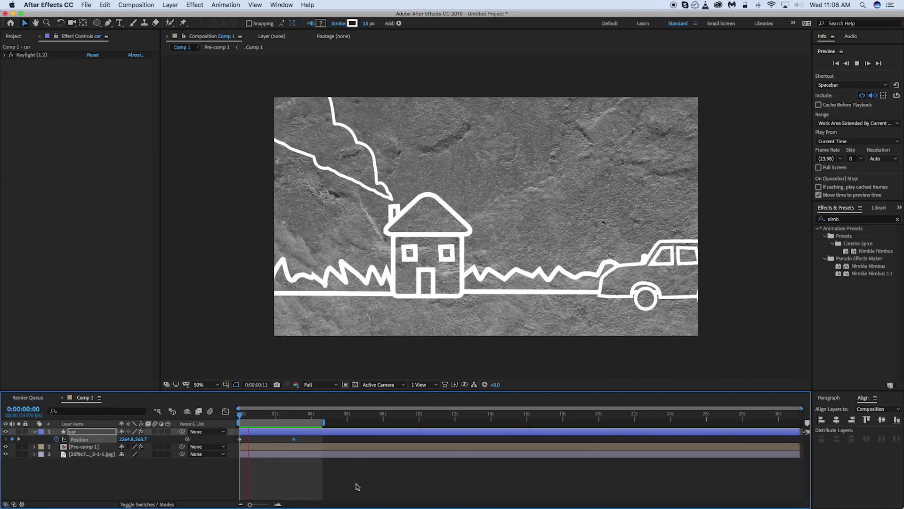
Stop the preview and toggle the car's Keylight off and back on to compare the red fill.
key("space")
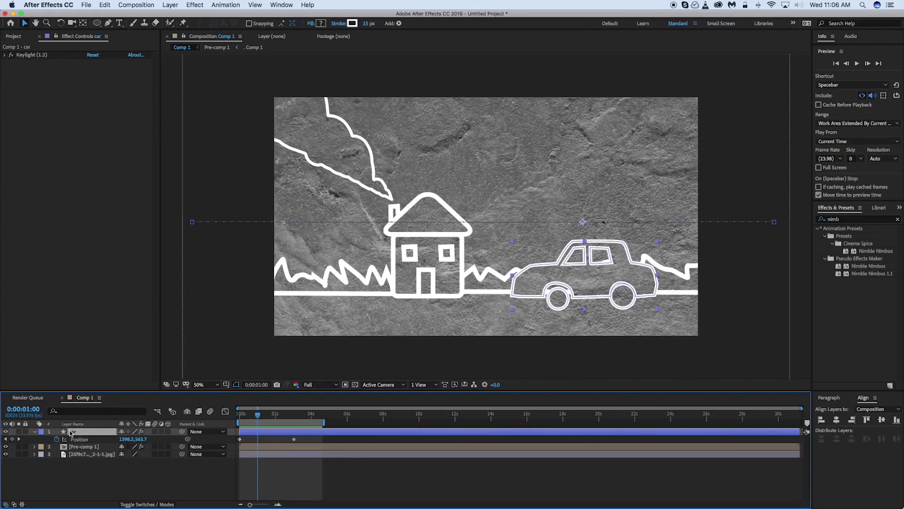
left_click(11, 55)
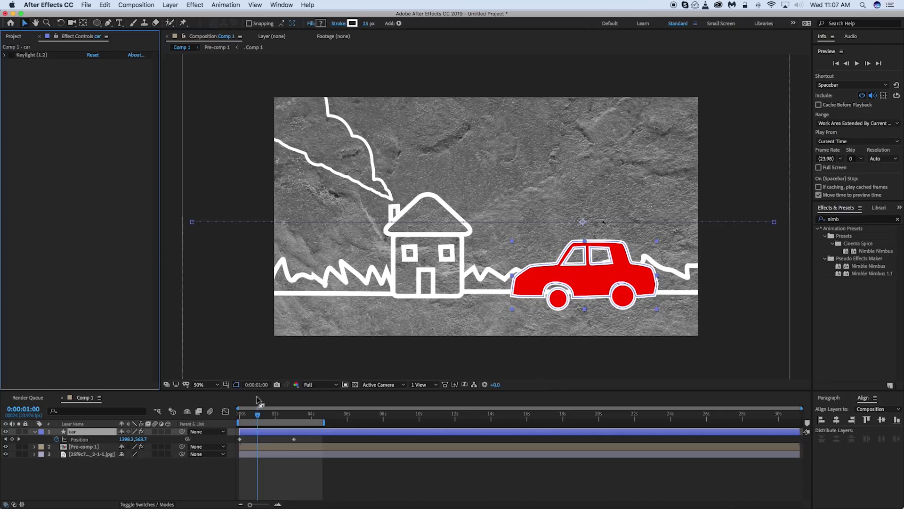
left_click(15, 56)
key("Delete")
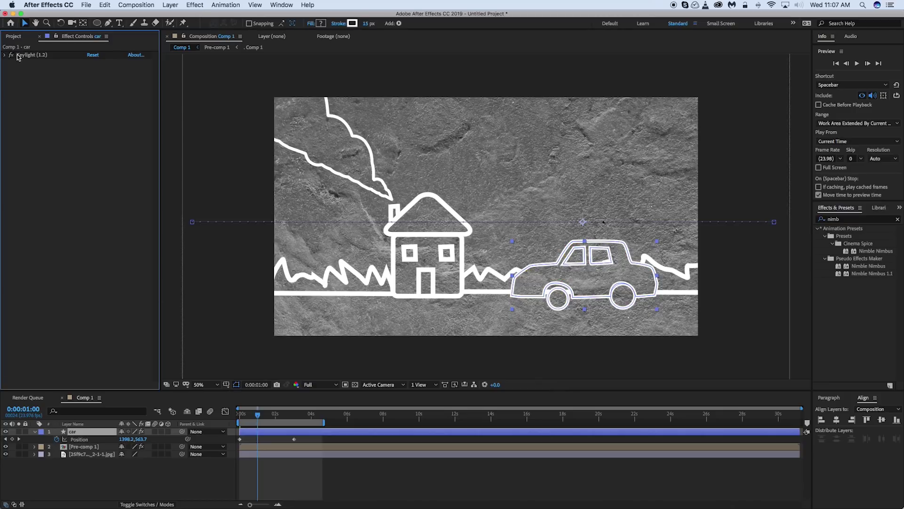
Keep Source as Pre-comp 1's Set Matte source.
left_click(90, 446)
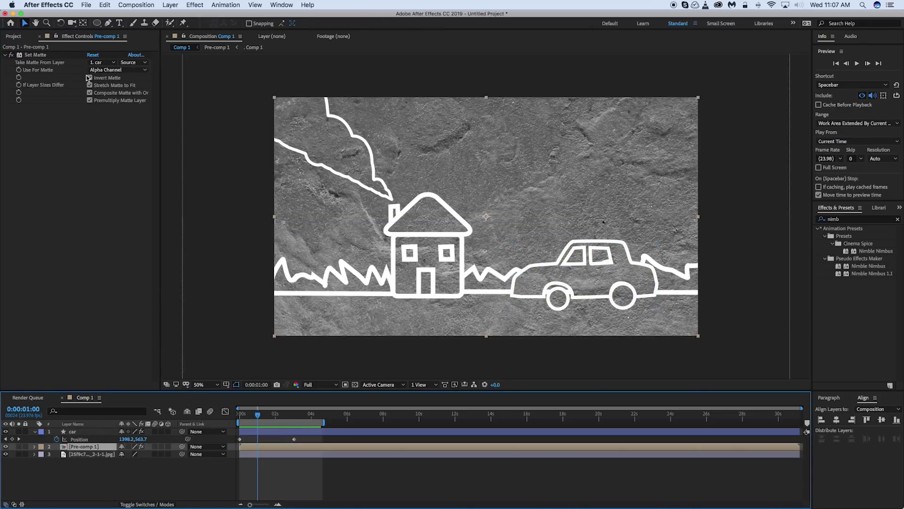
left_click(135, 64)
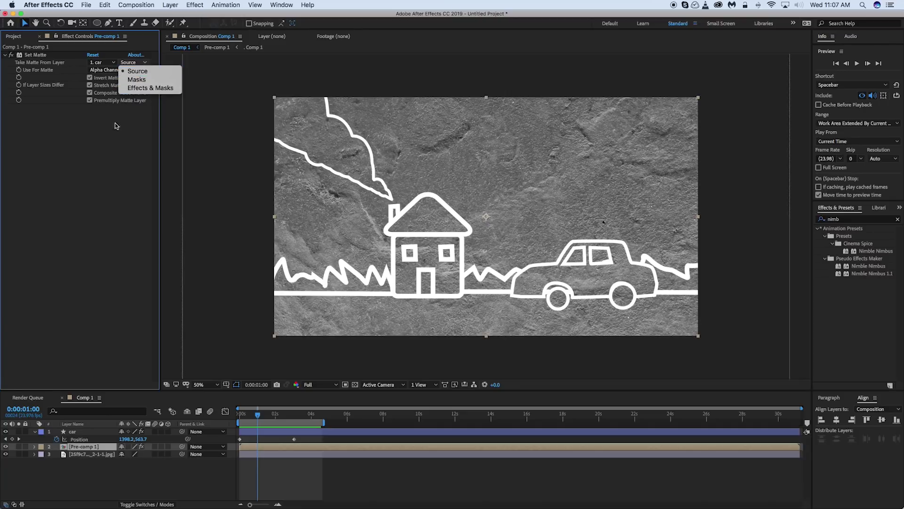
left_click(65, 178)
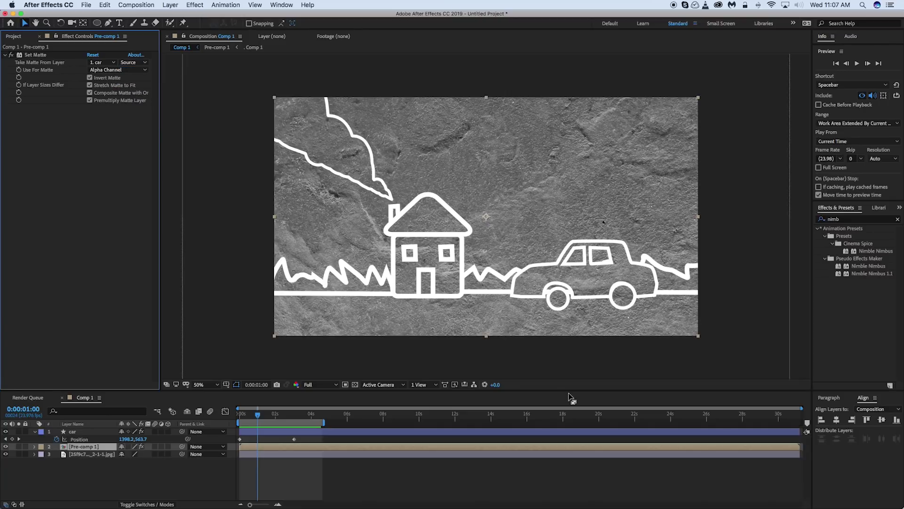